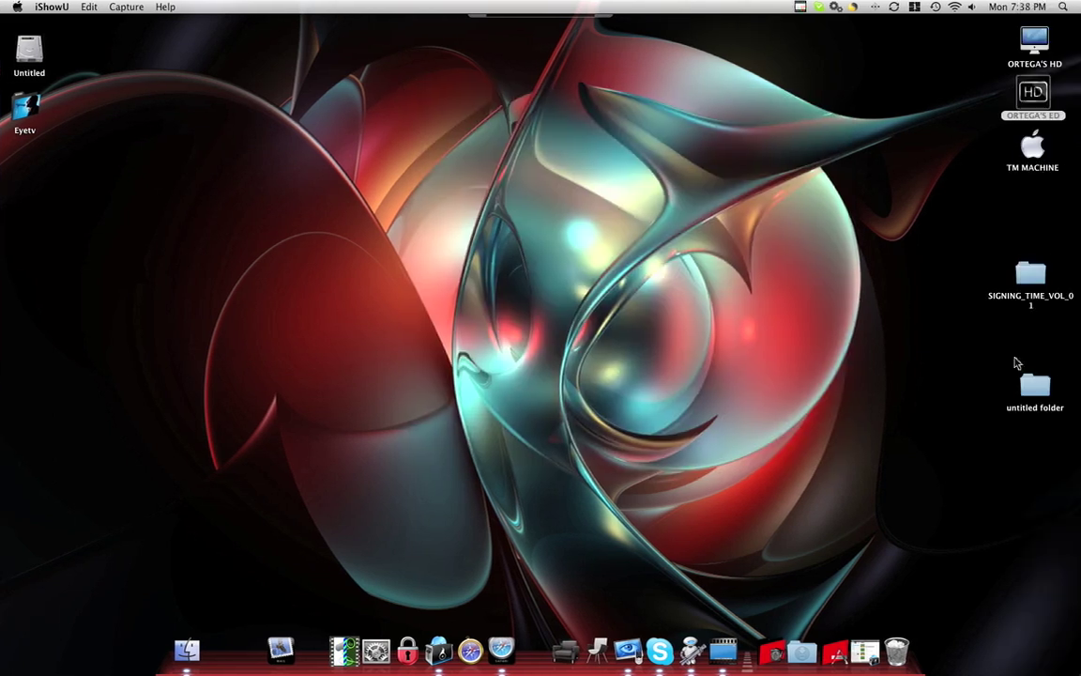
Move 'untitled folder' to the centre of the desktop and bring up its context menu.
drag(1040, 385, 726, 342)
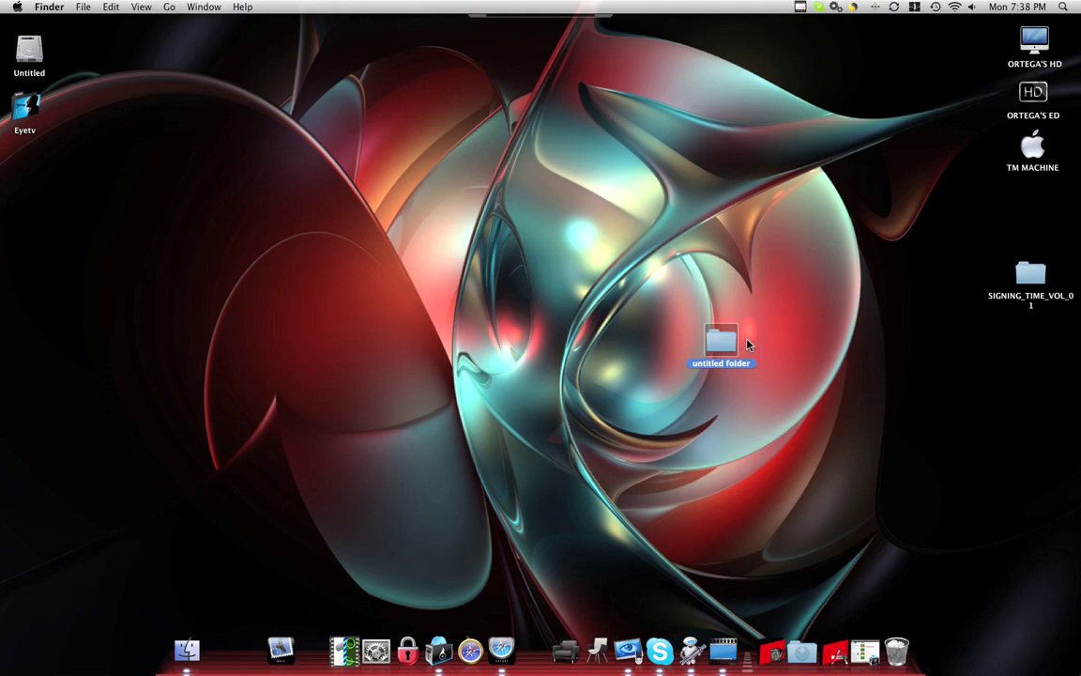
click(795, 352)
right_click(726, 347)
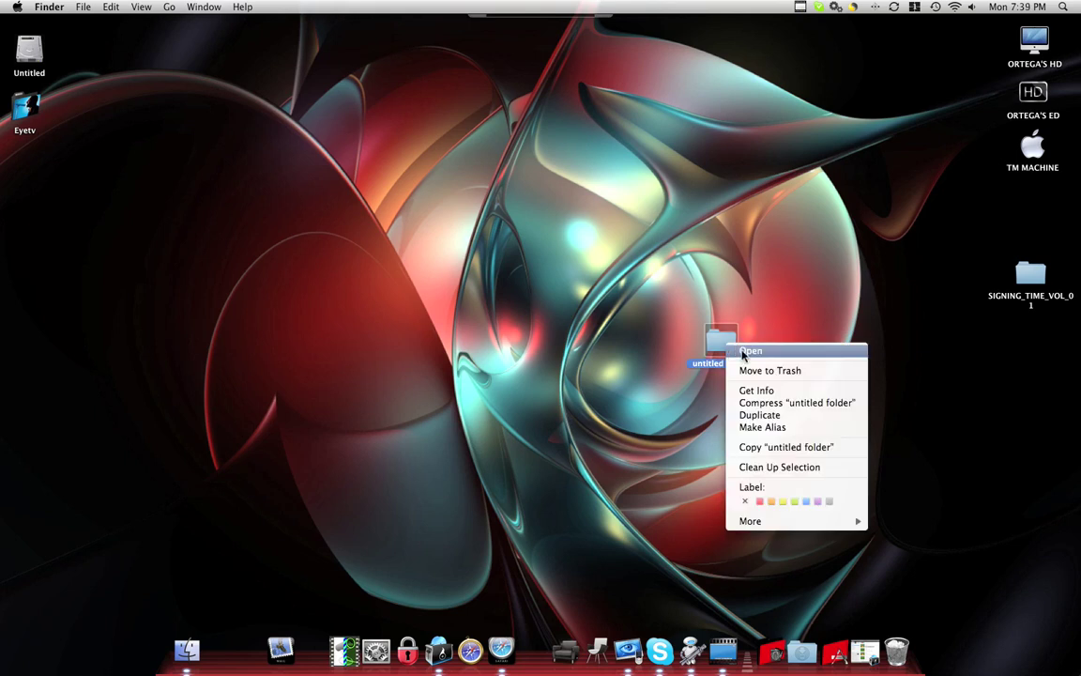
Open the untitled folder, select apple wallpaper.jpg and BMW.jpg, and create an Automator workflow from them.
click(751, 351)
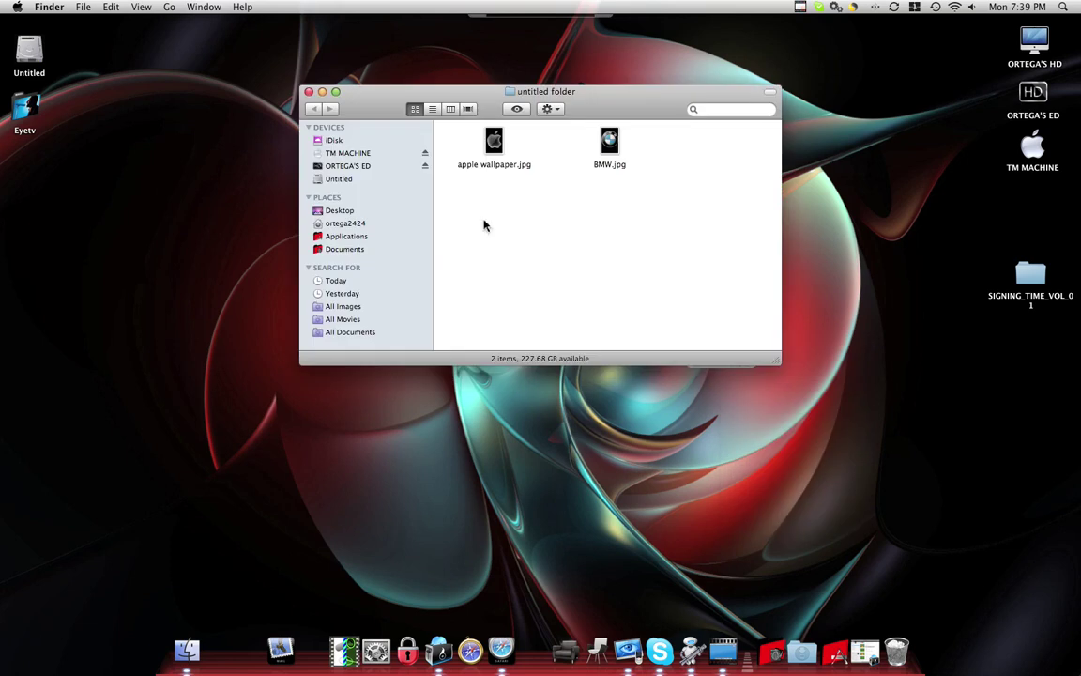
drag(609, 111, 647, 152)
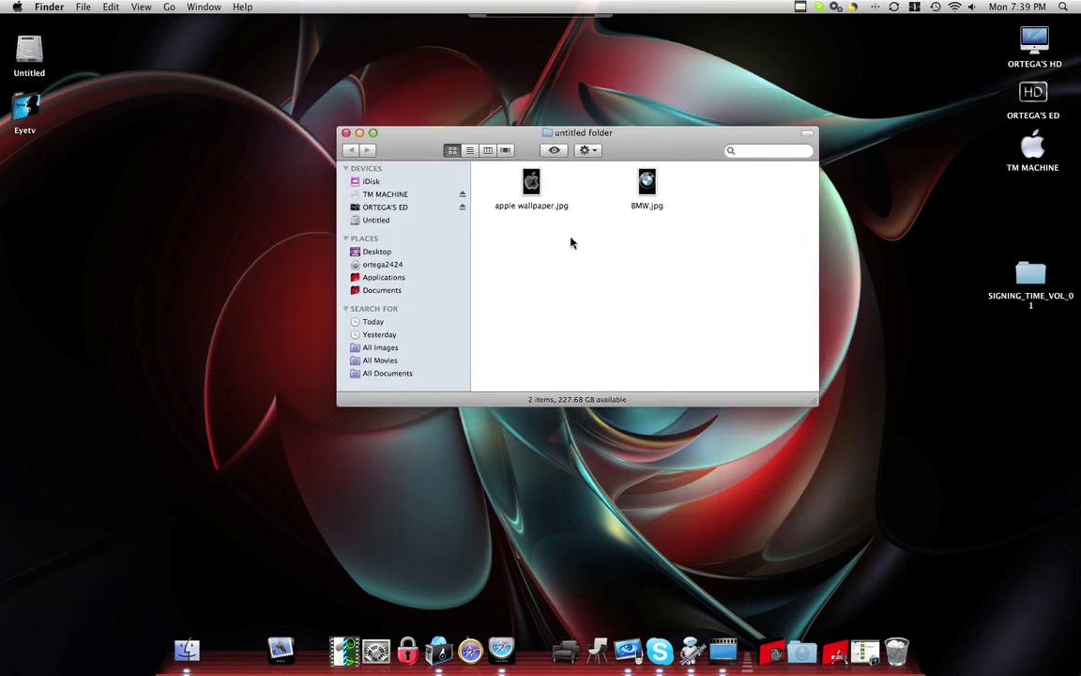
drag(505, 180, 660, 214)
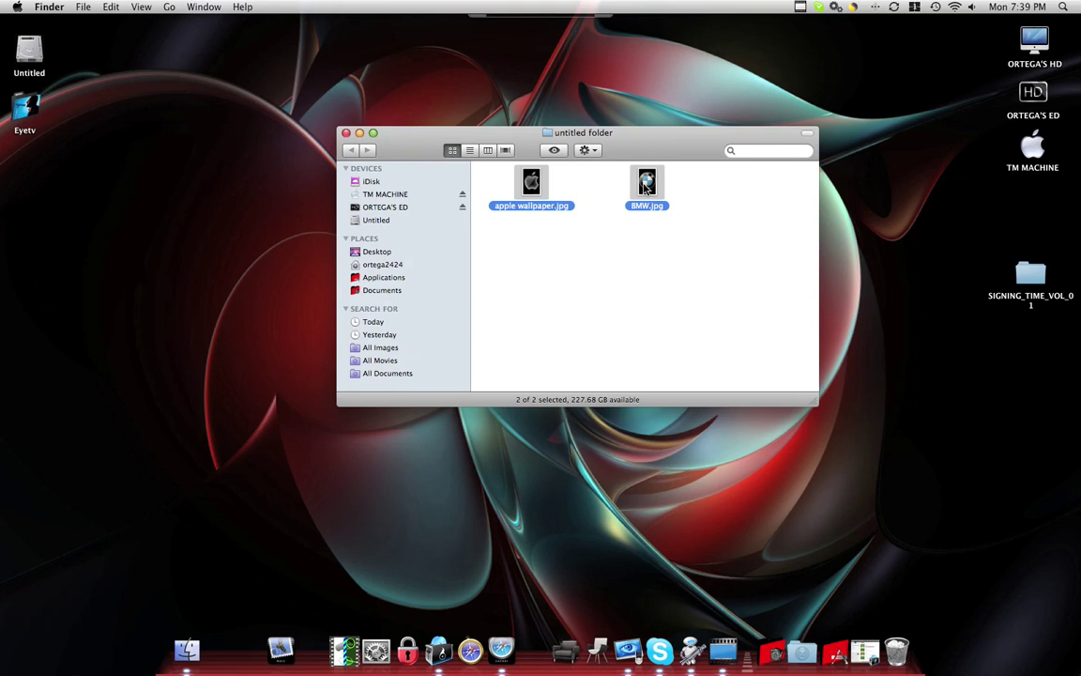
right_click(646, 188)
mouse_move(724, 387)
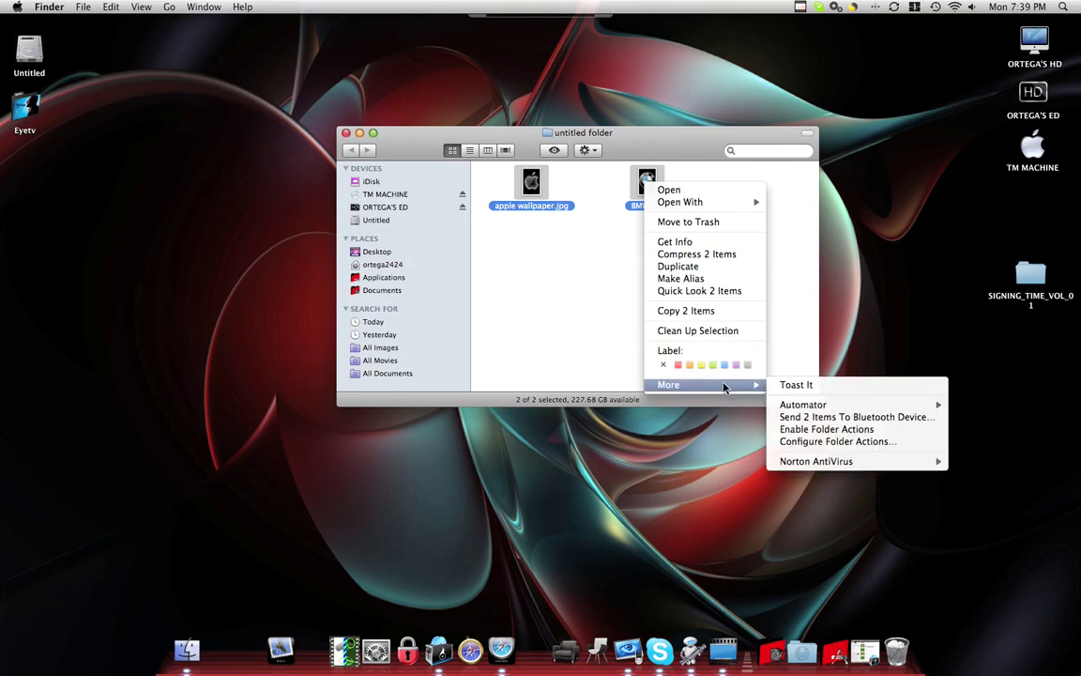
mouse_move(850, 406)
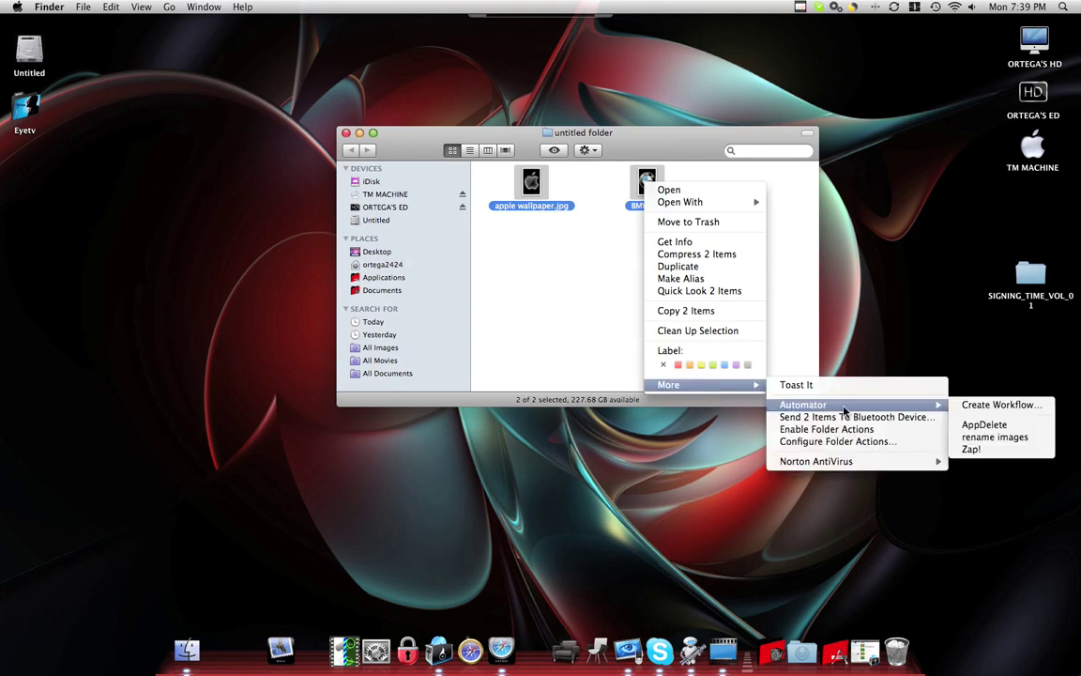
click(974, 410)
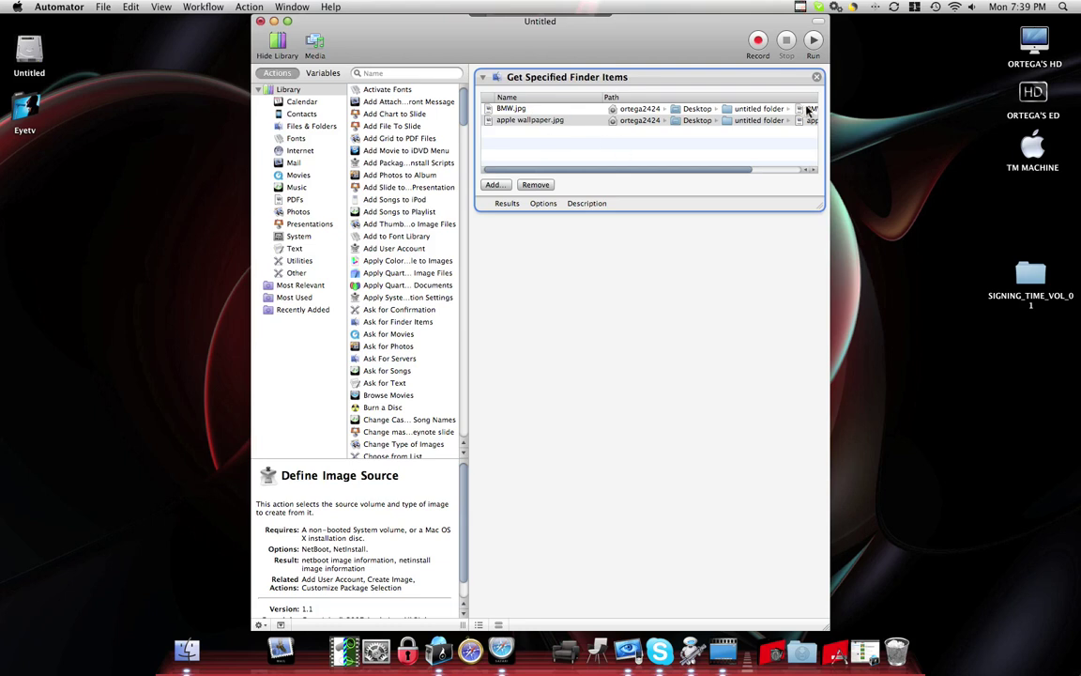
Add Rename Finder Items to the workflow, accepting the extra Copy Finder Items step before it.
click(424, 73)
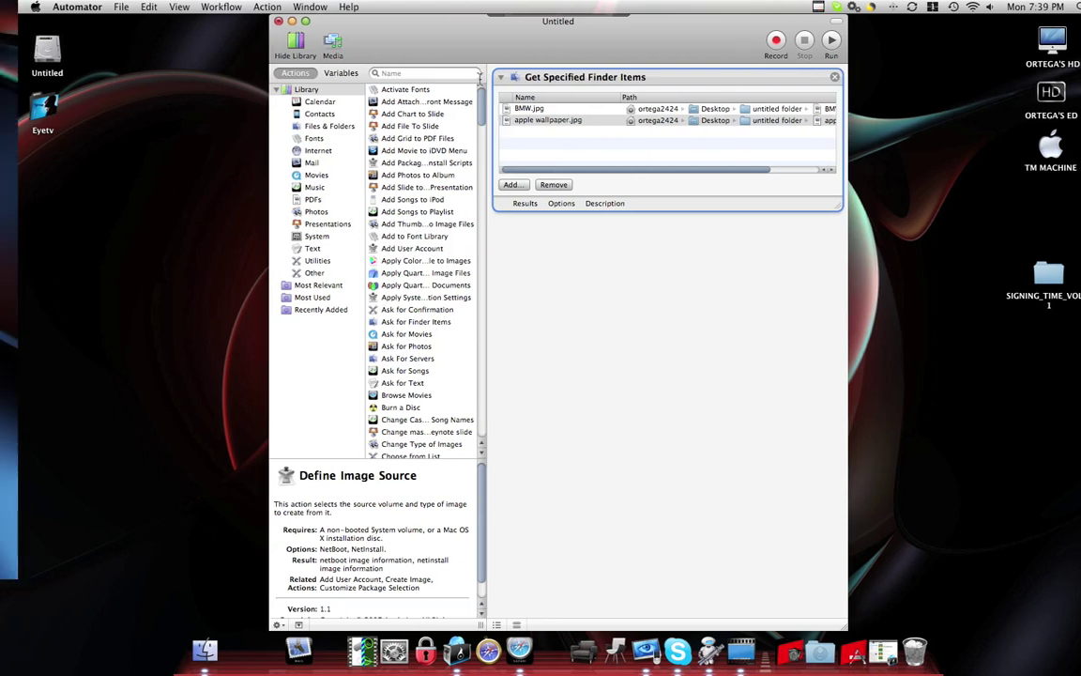
text(renam)
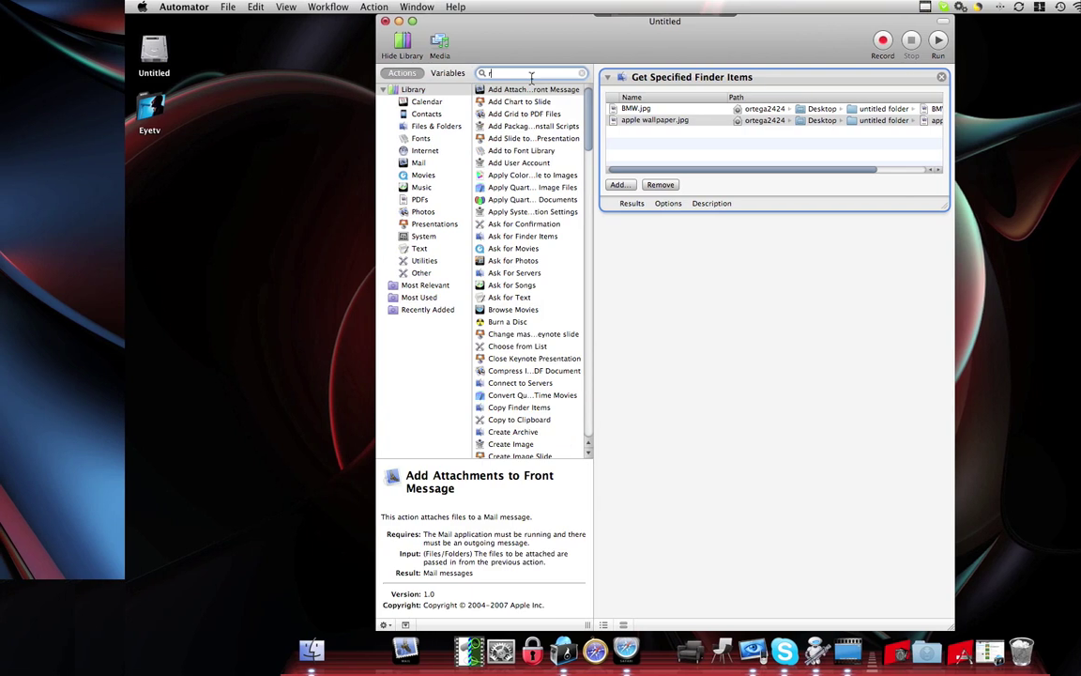
text(e)
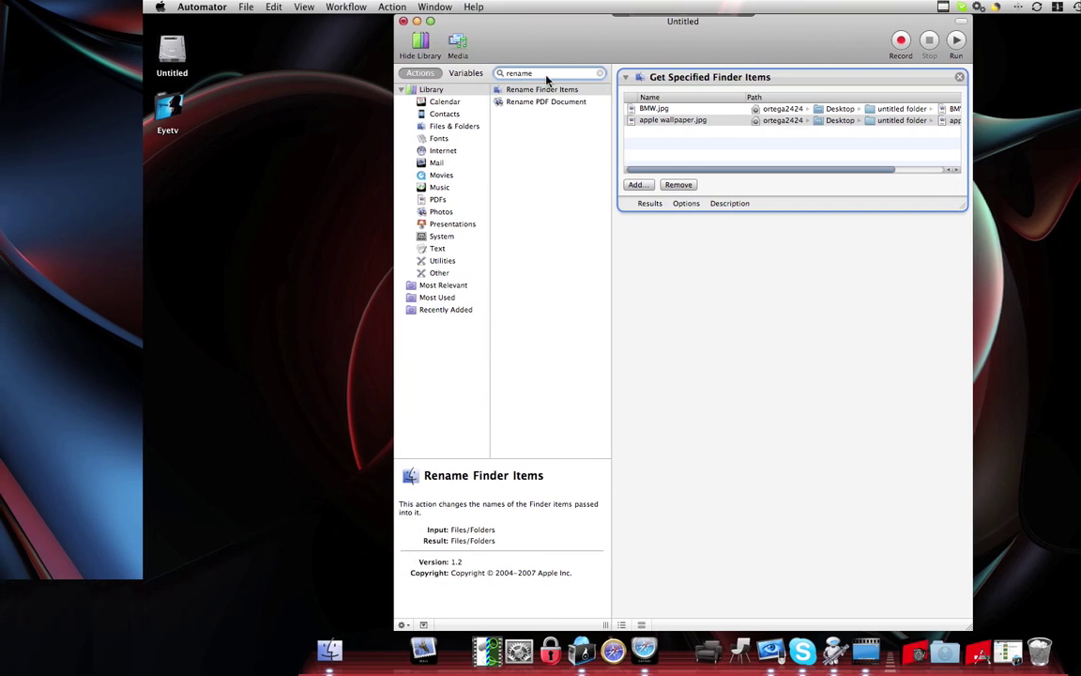
drag(547, 91, 677, 247)
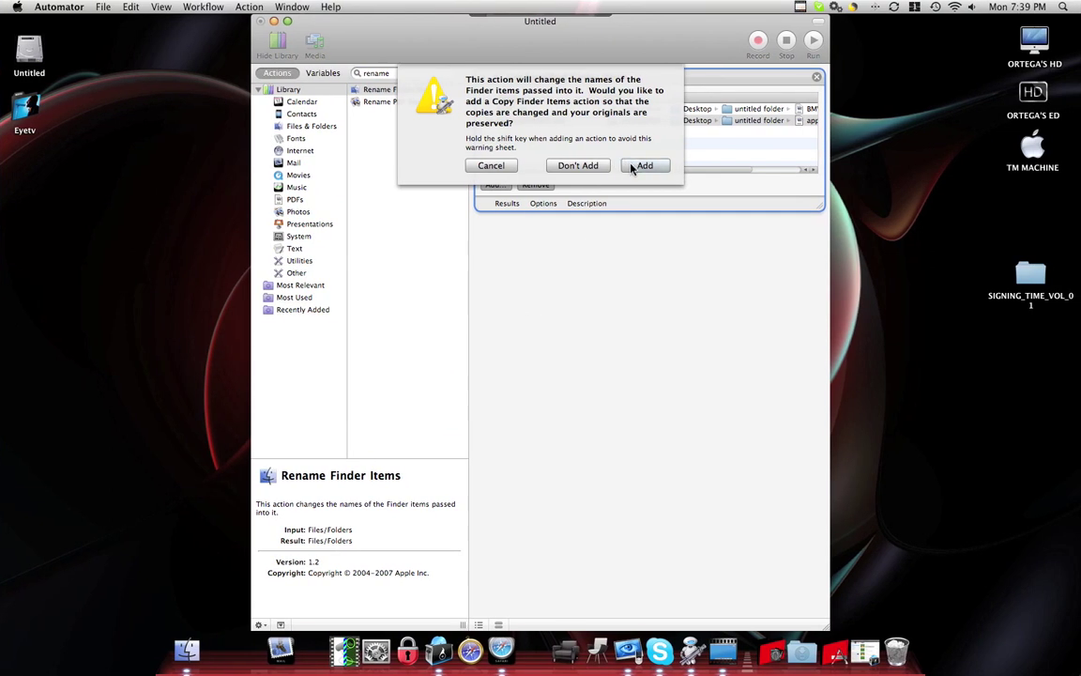
click(639, 167)
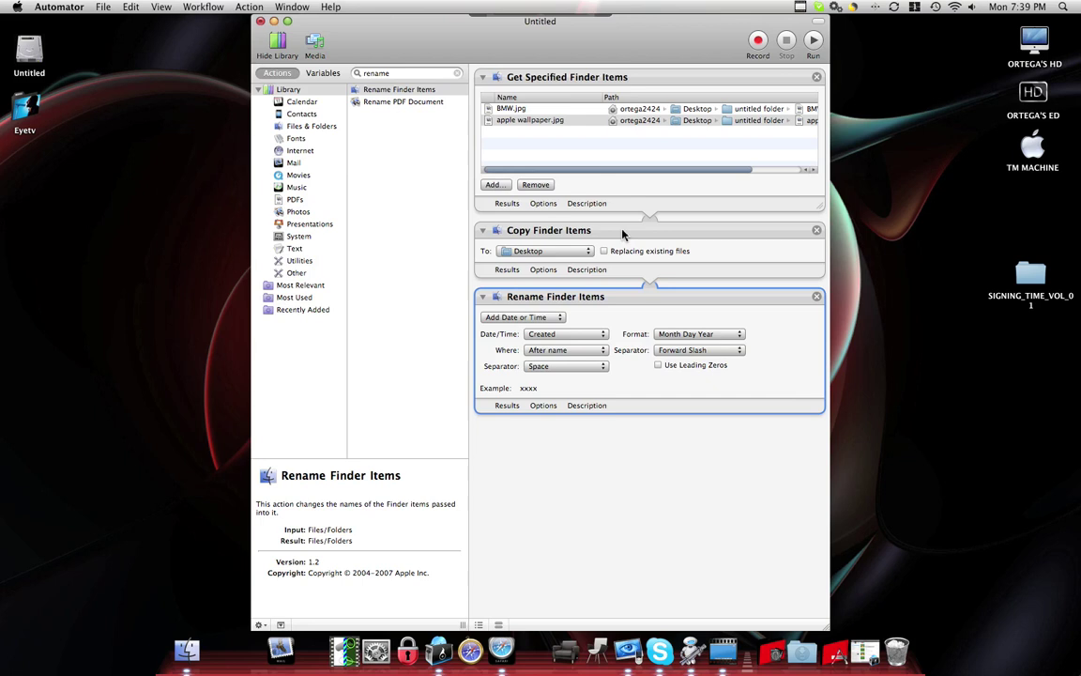
drag(622, 234, 604, 202)
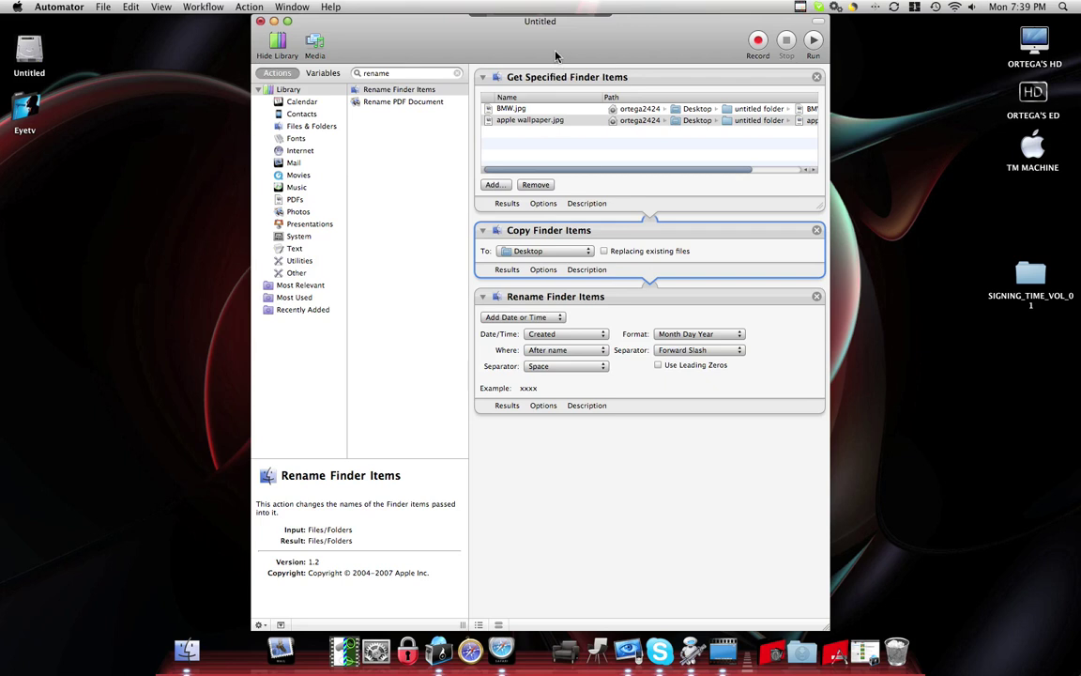
drag(556, 57, 605, 74)
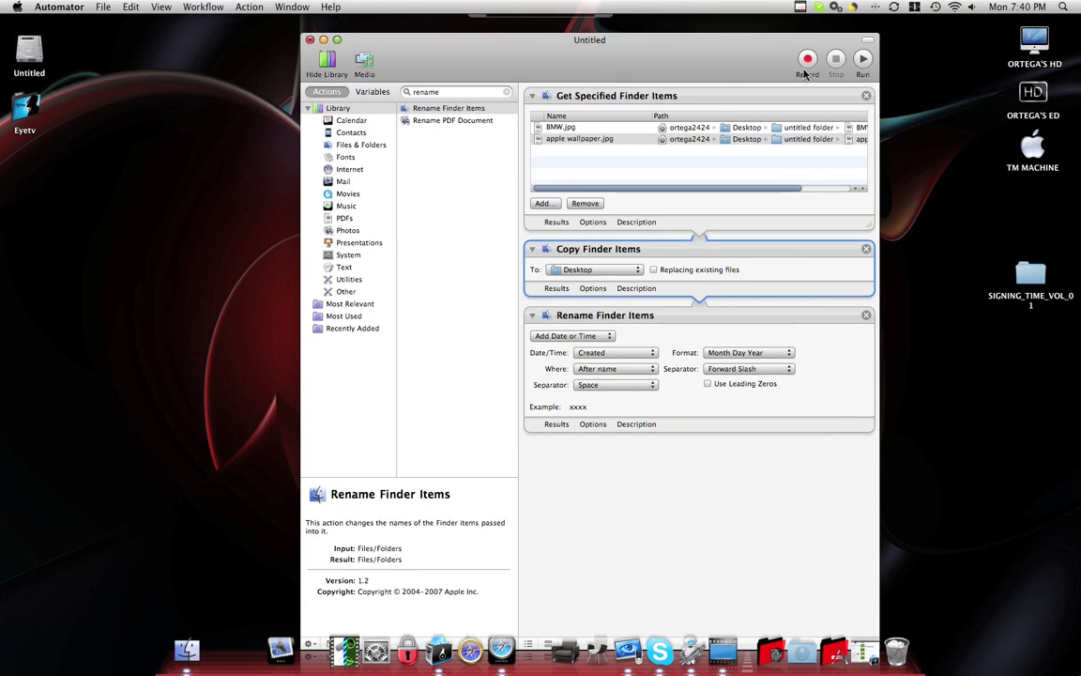
Set the Copy Finder Items destination to a newly created desktop folder named BMW.
click(640, 272)
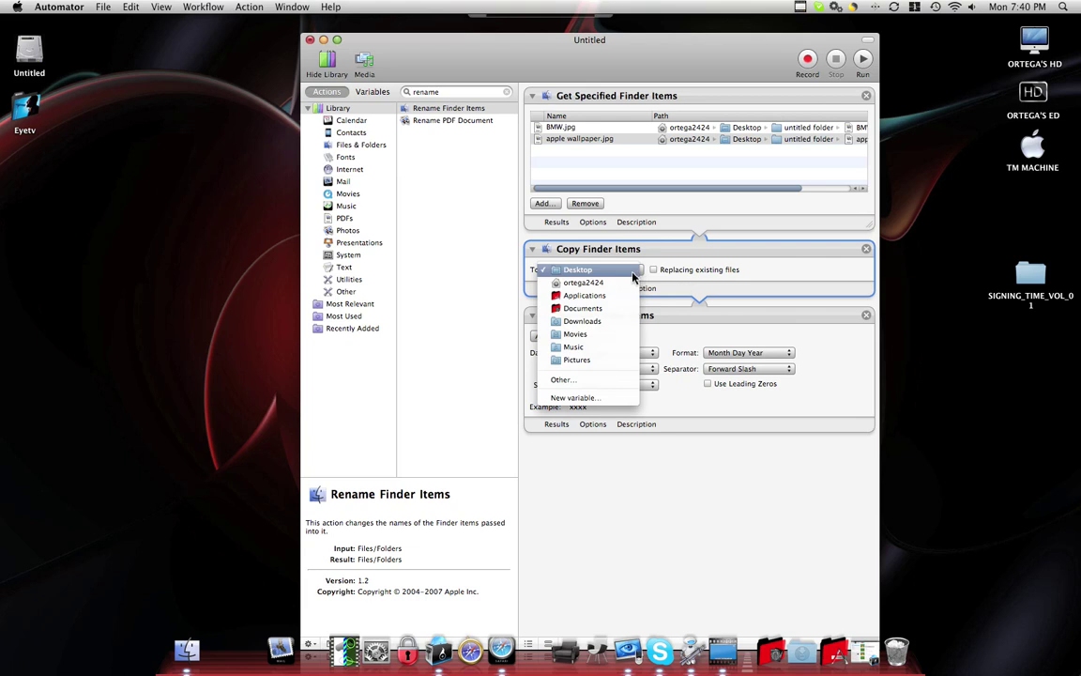
click(599, 380)
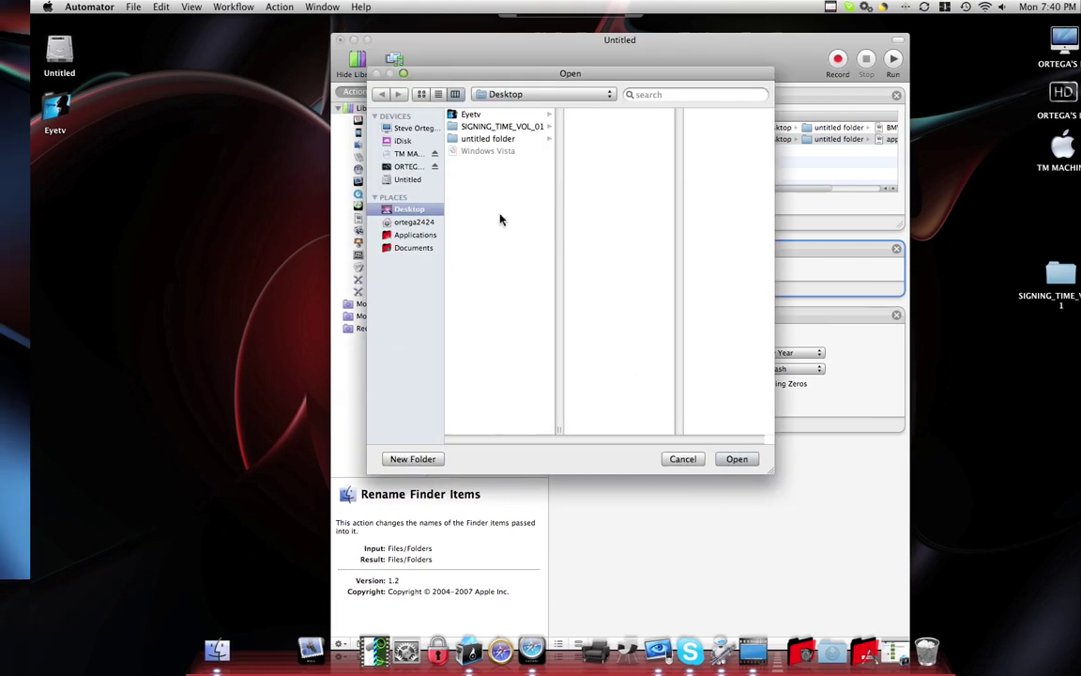
click(484, 458)
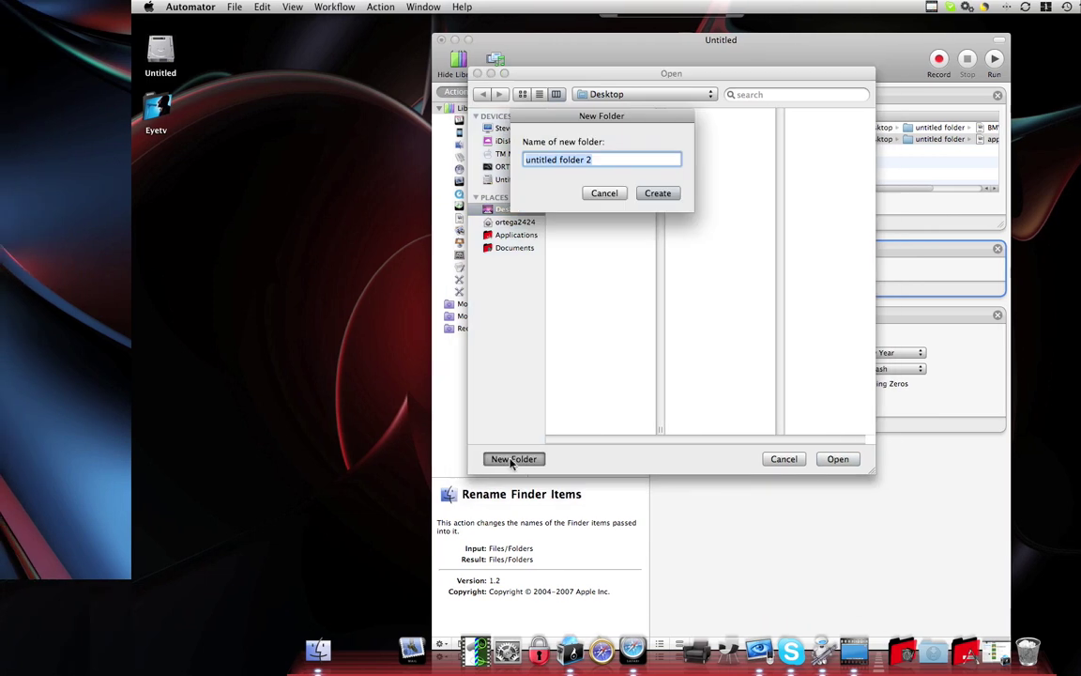
key(BackSpace)
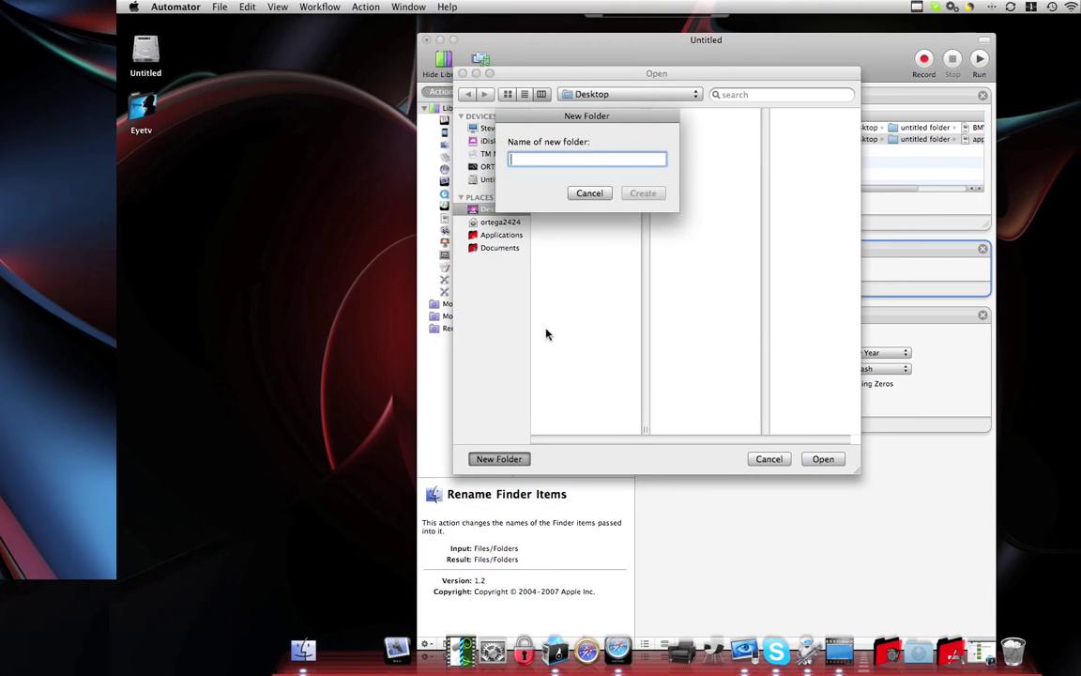
text(BMW)
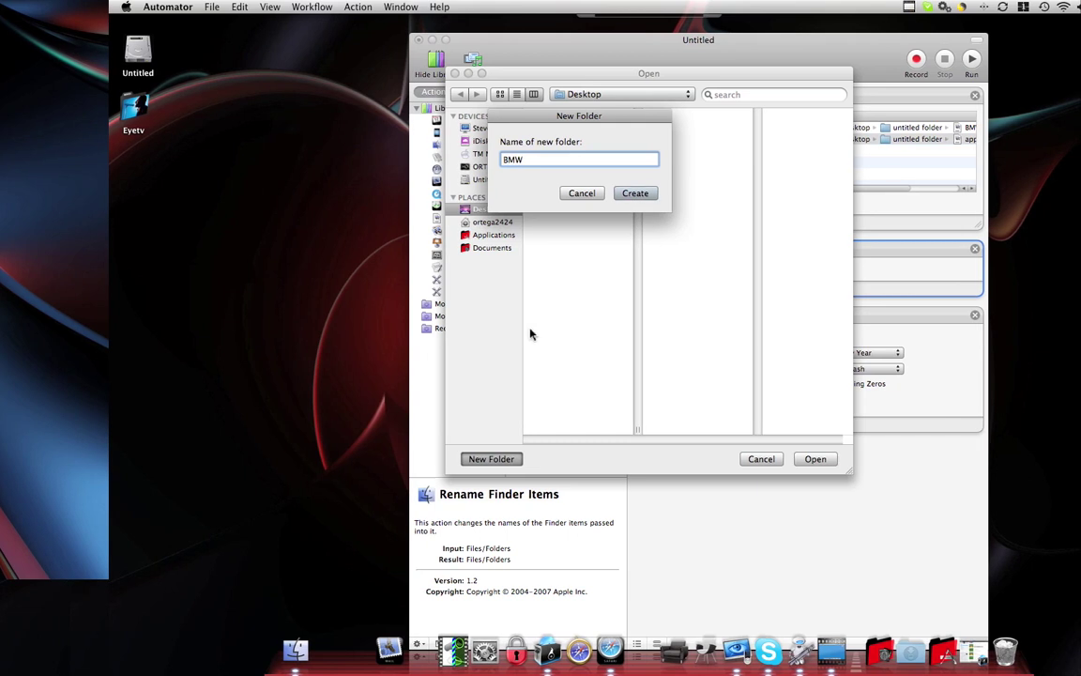
click(623, 196)
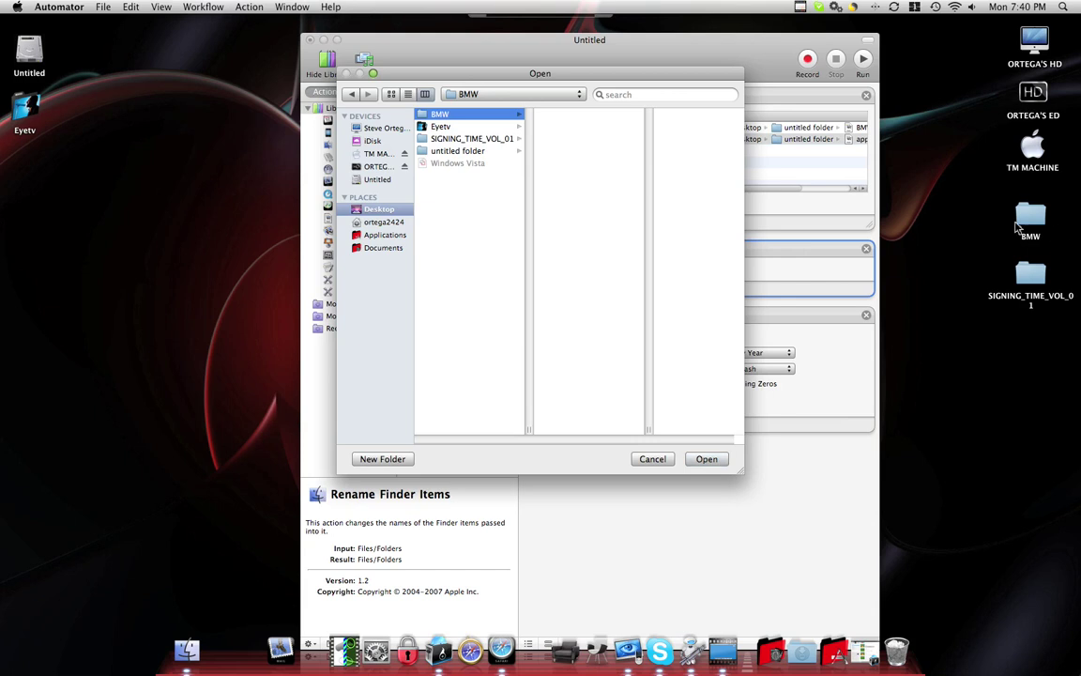
click(712, 459)
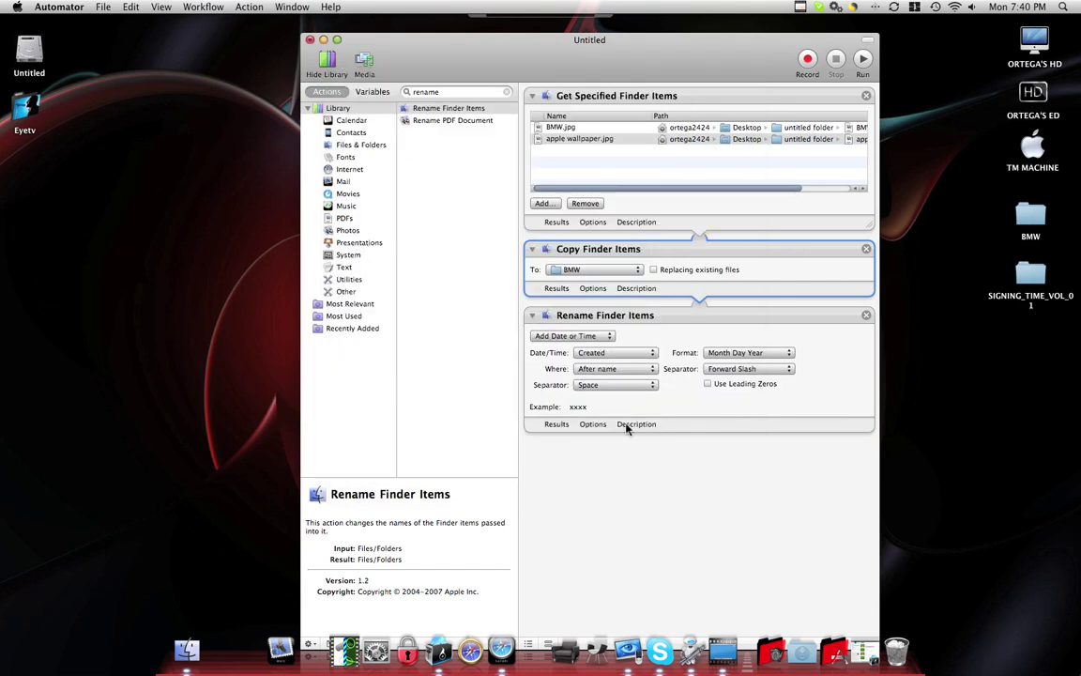
Set Rename Finder Items to Make Sequential with new name 'bmw', numbered after the name.
click(609, 336)
click(597, 367)
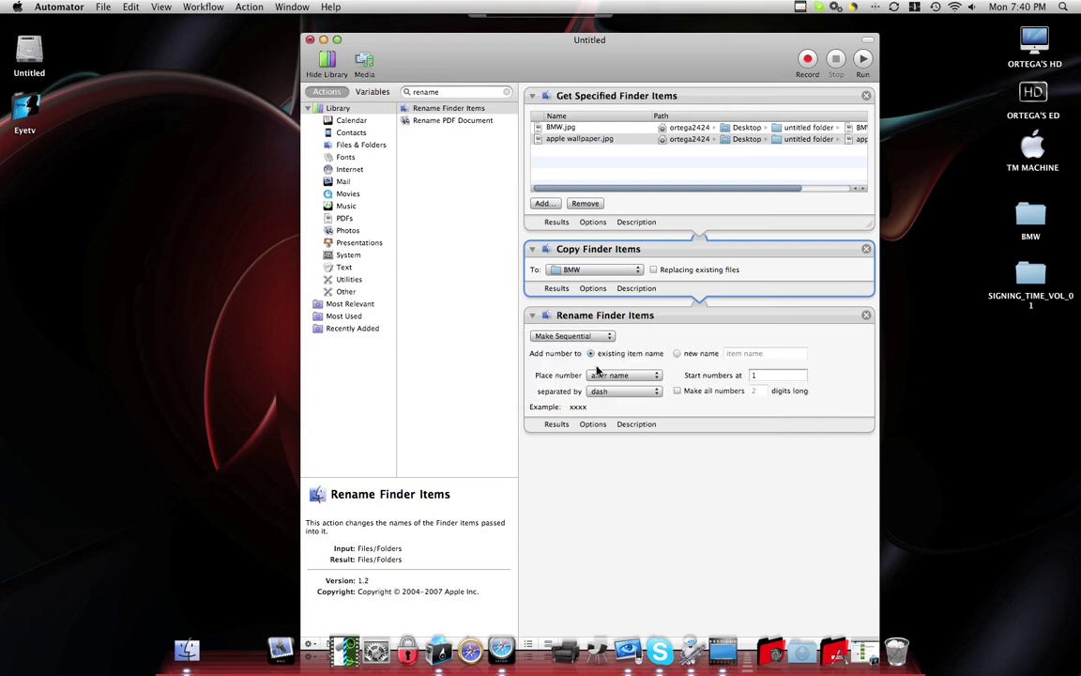
click(677, 354)
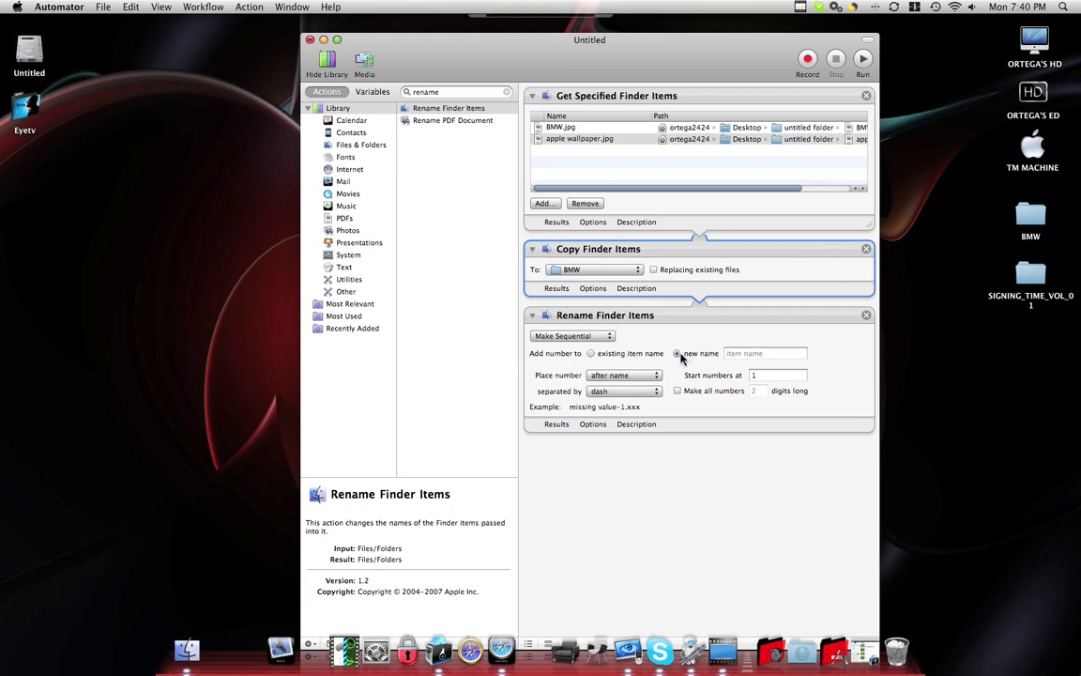
click(730, 354)
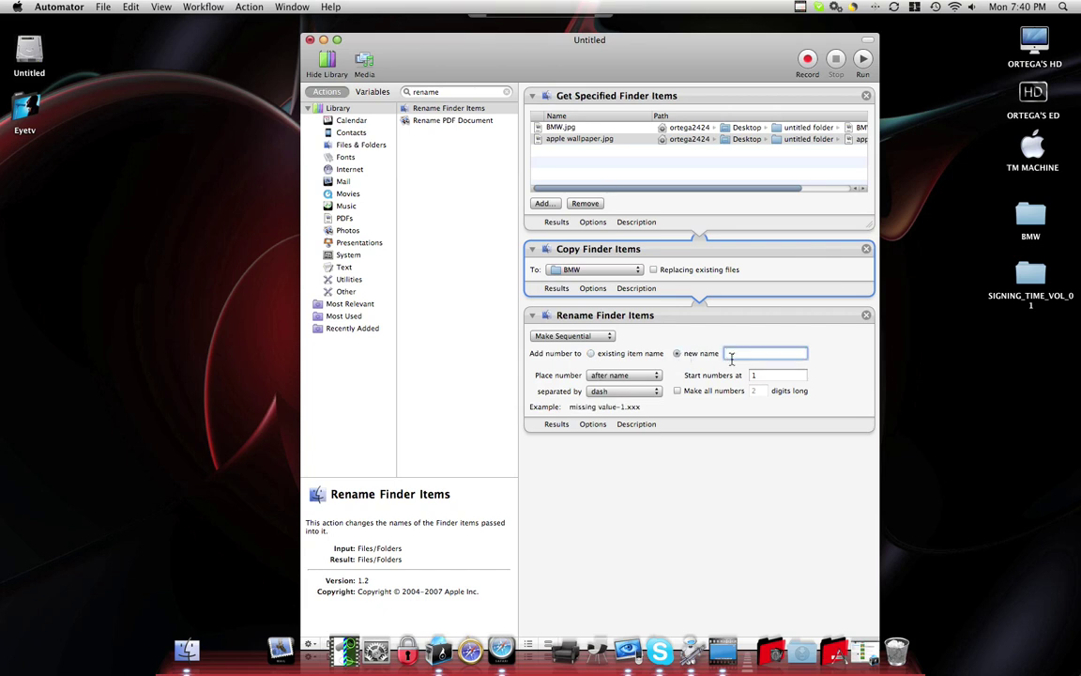
text(bmw)
click(654, 380)
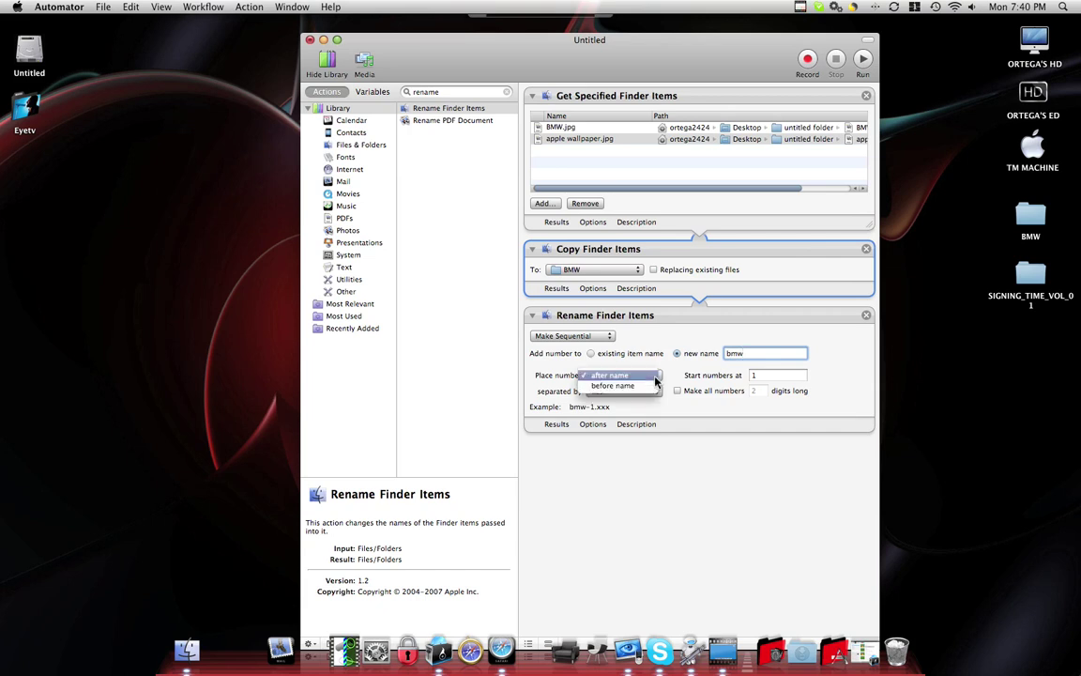
click(655, 377)
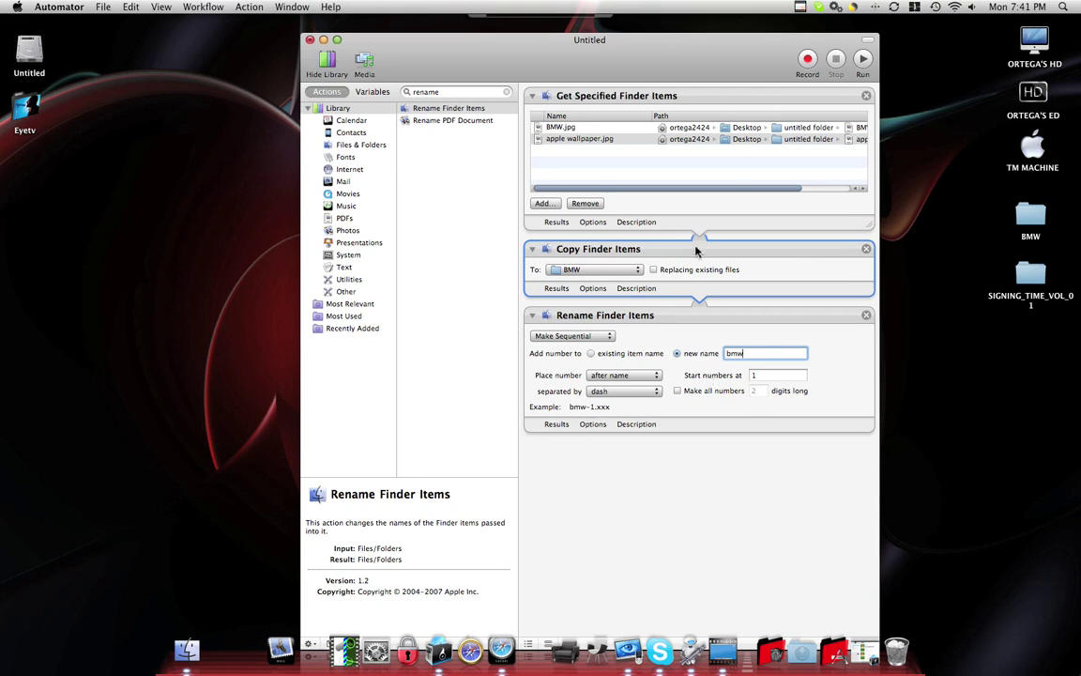
Run the workflow to copy and rename the images, then quit Automator.
click(863, 59)
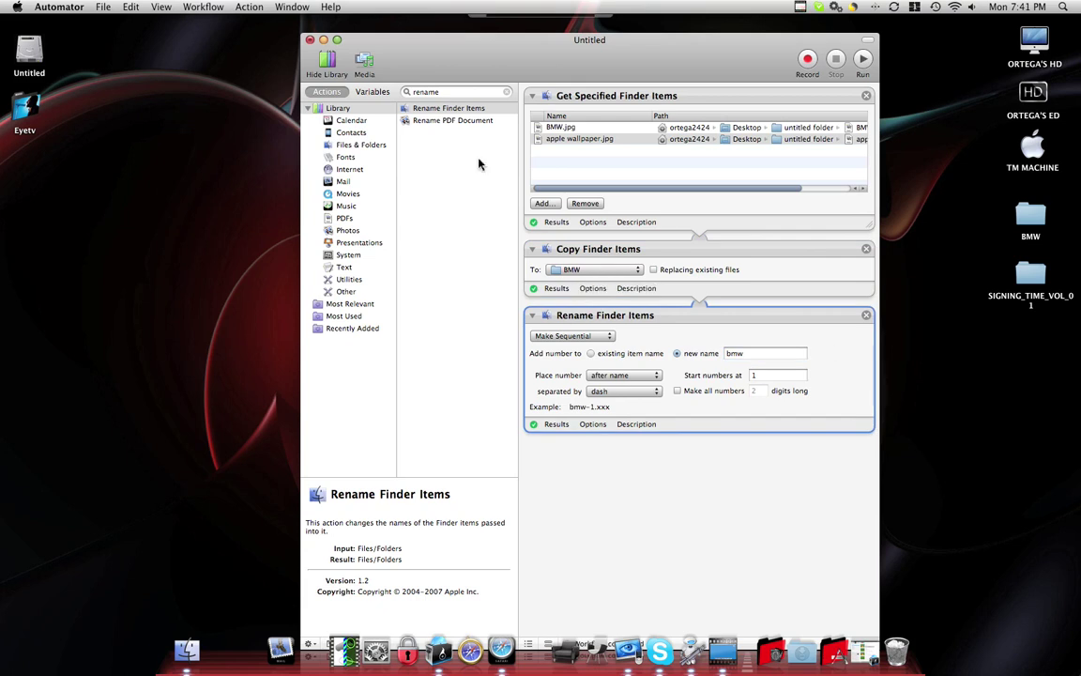
key(super+q)
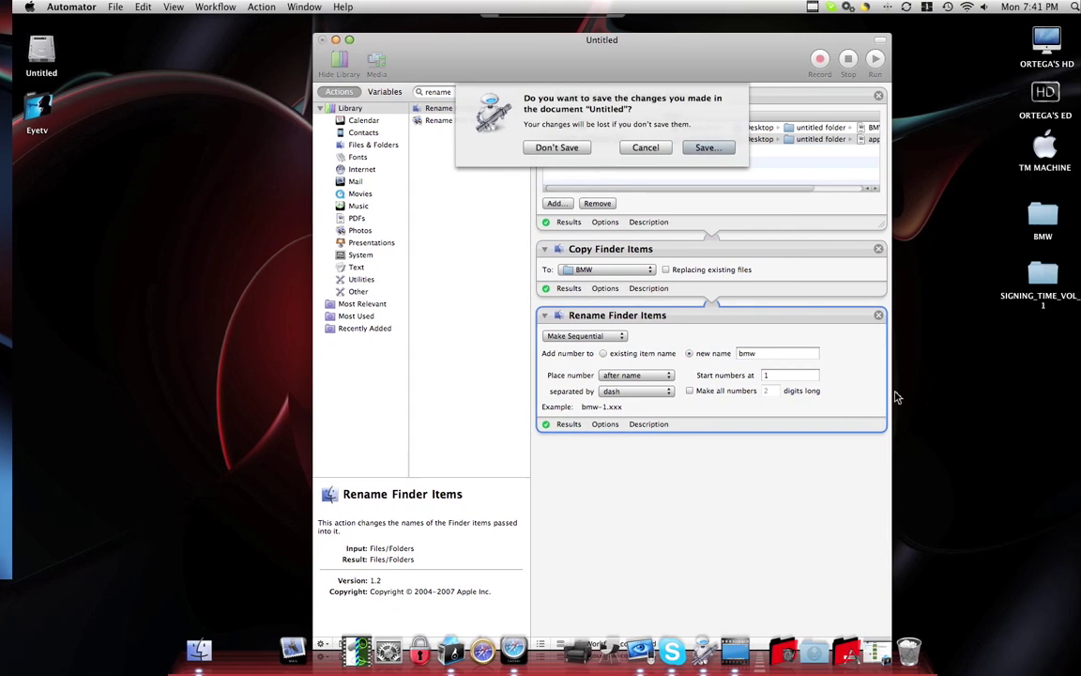
drag(699, 60, 532, 69)
Open the BMW desktop folder and position its window to show bmw-1.jpg and bmw-2.jpg.
right_click(1028, 215)
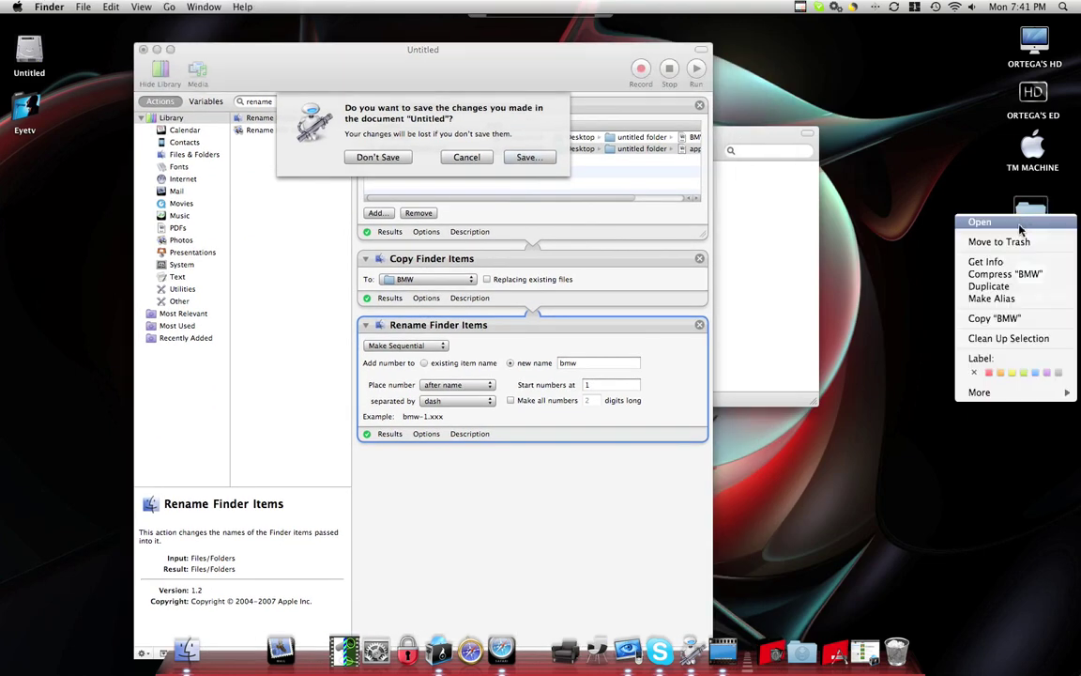
click(1014, 225)
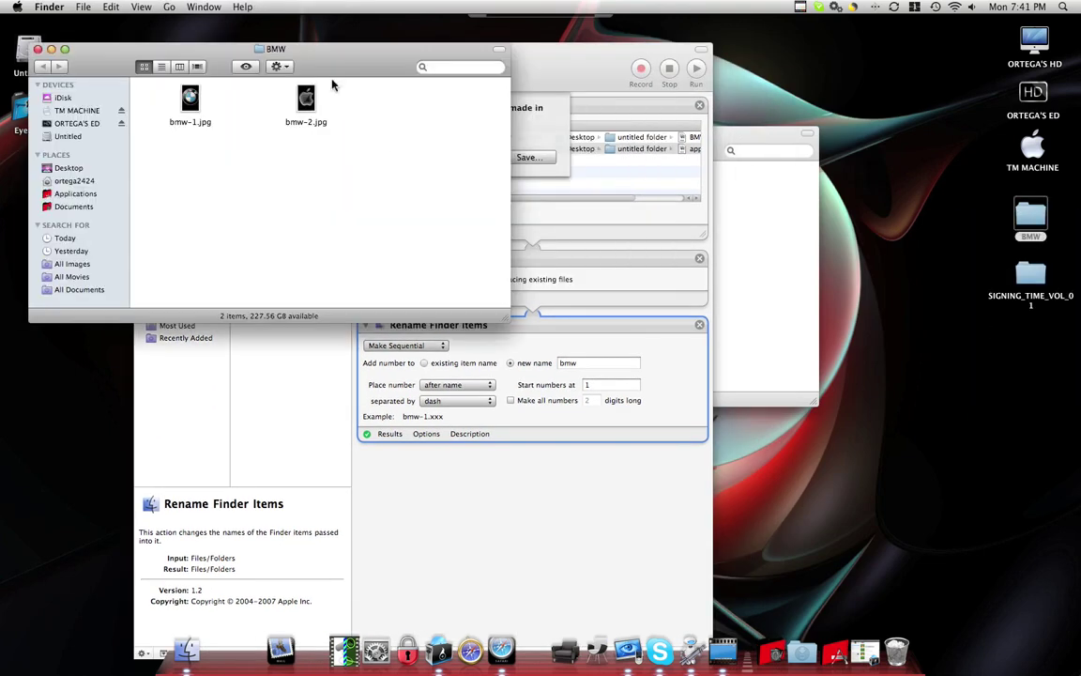
drag(333, 84, 550, 103)
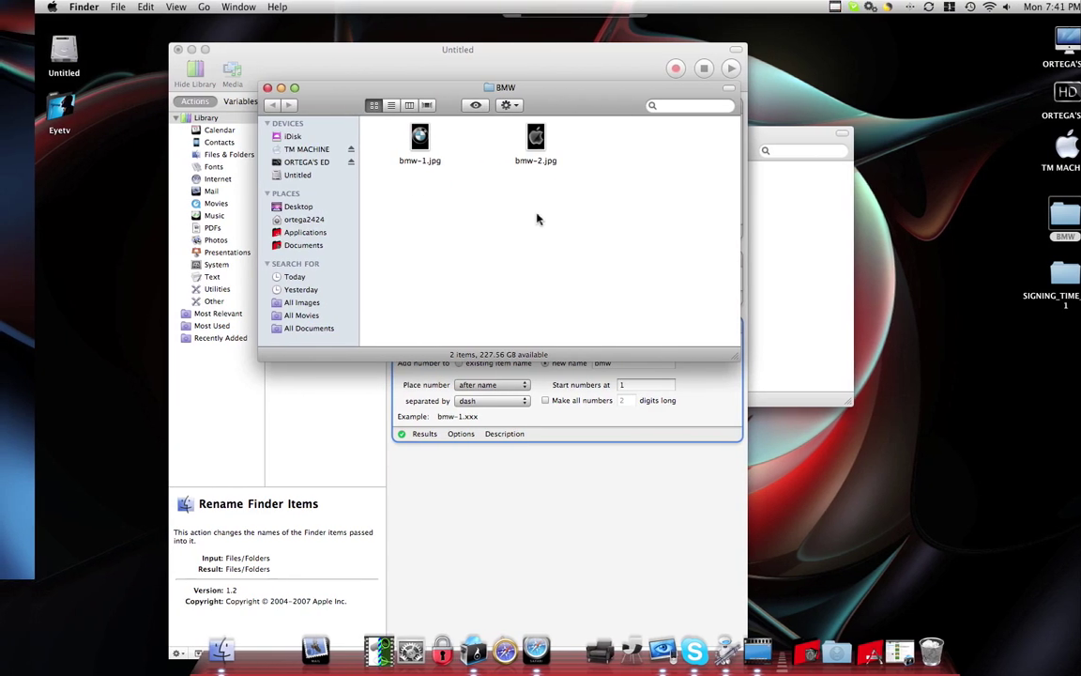
drag(595, 105, 691, 207)
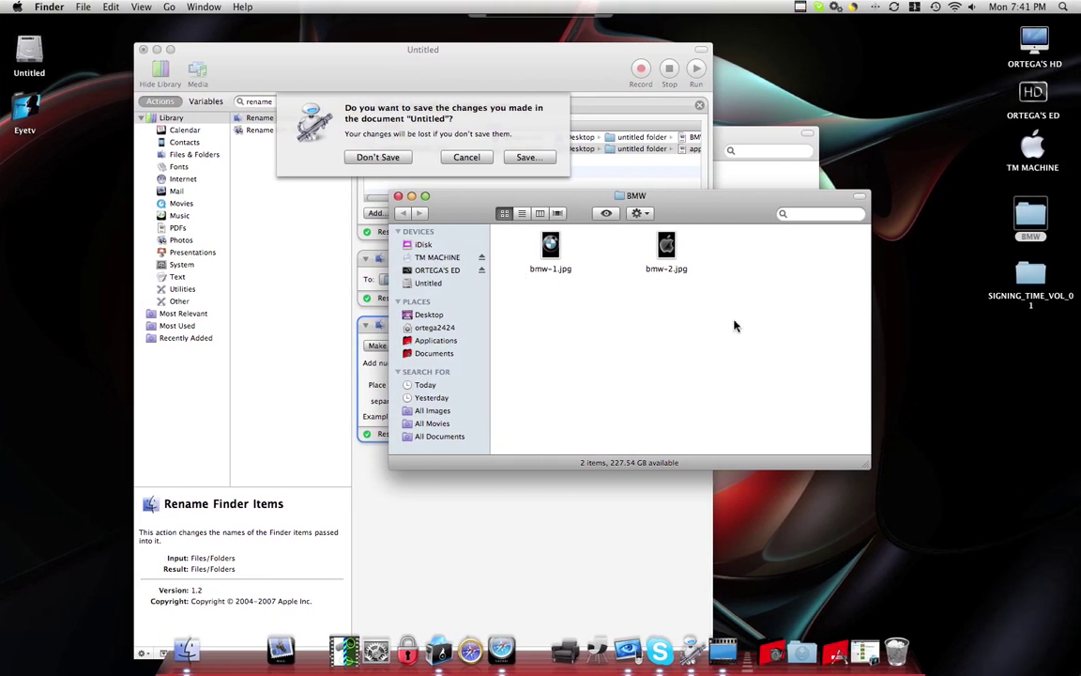
drag(678, 219, 724, 223)
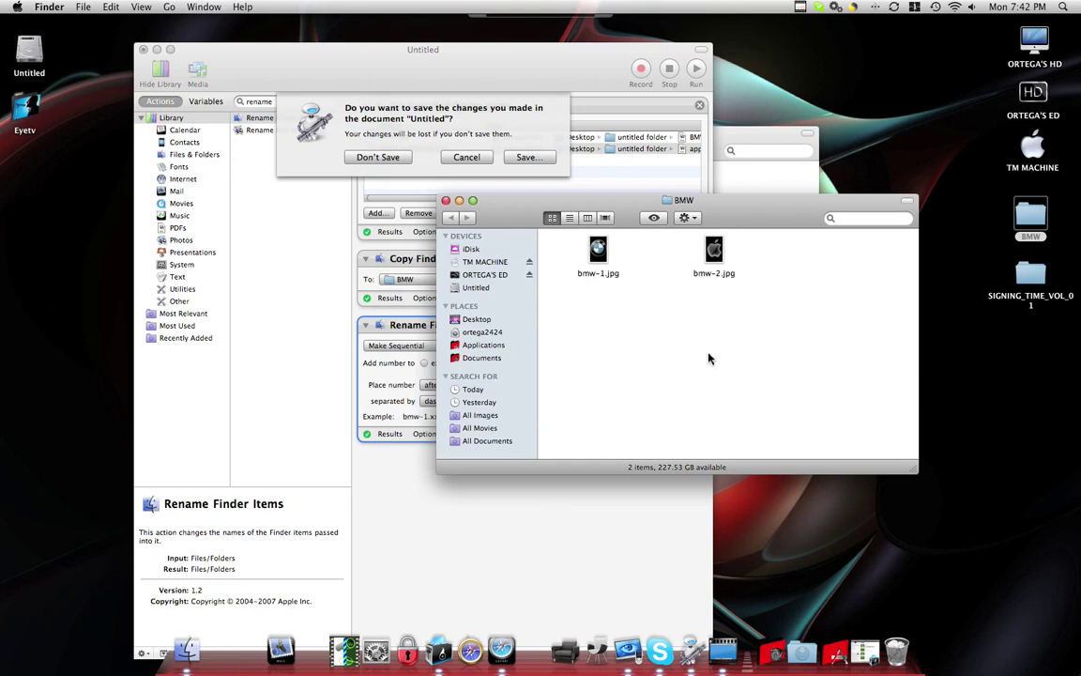
Arrange the BMW folder's files by name.
click(694, 218)
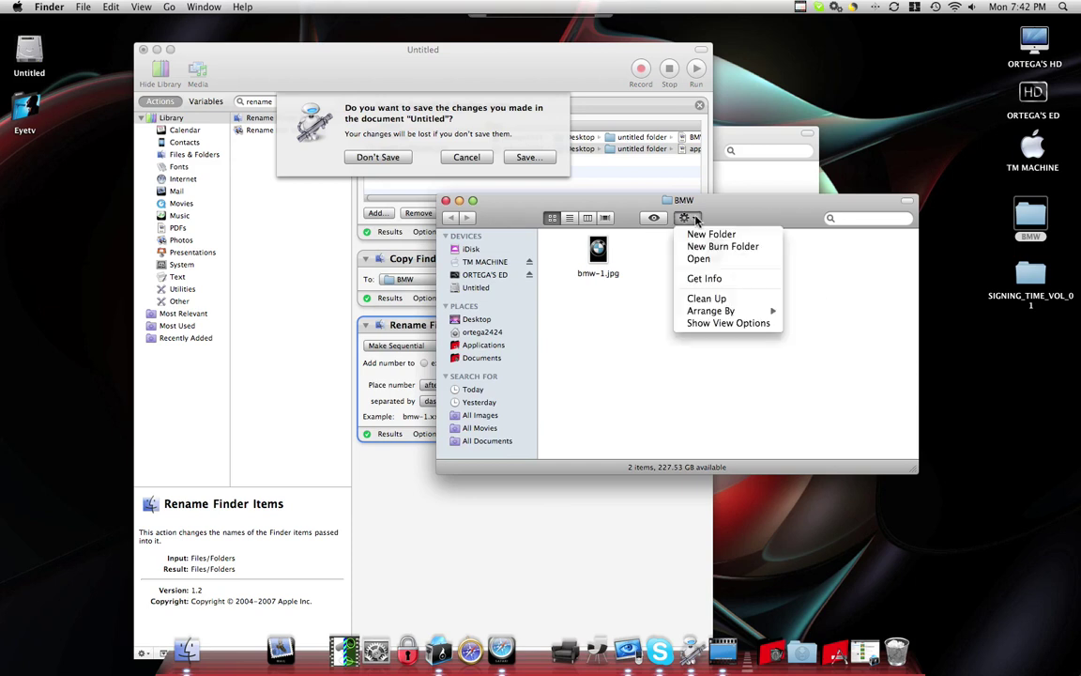
mouse_move(722, 311)
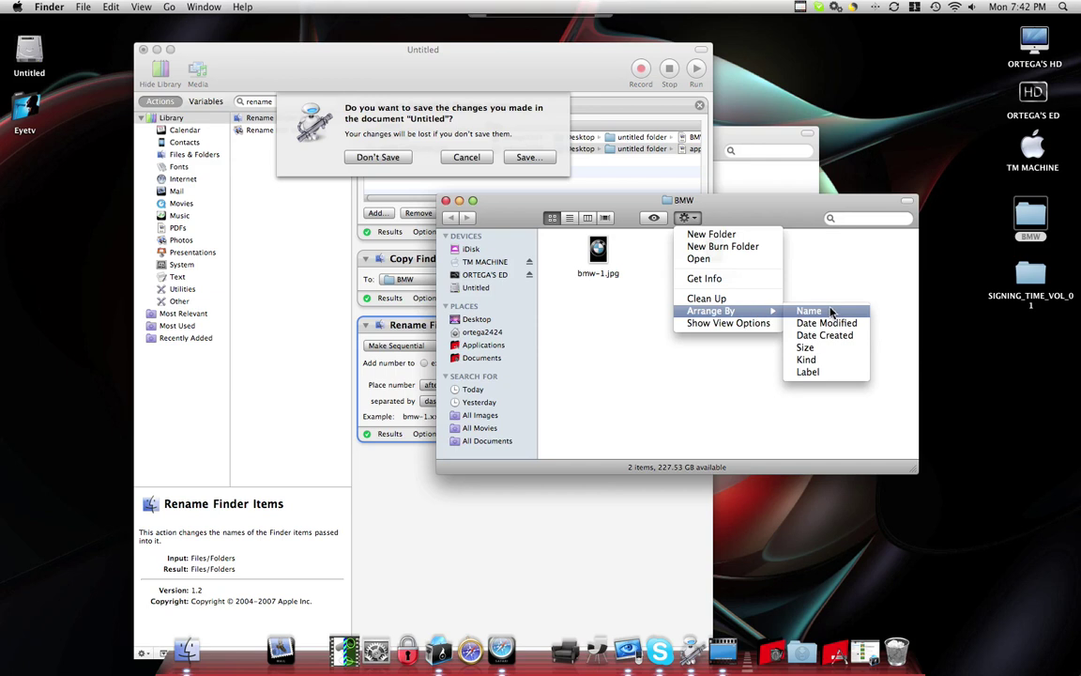
click(798, 311)
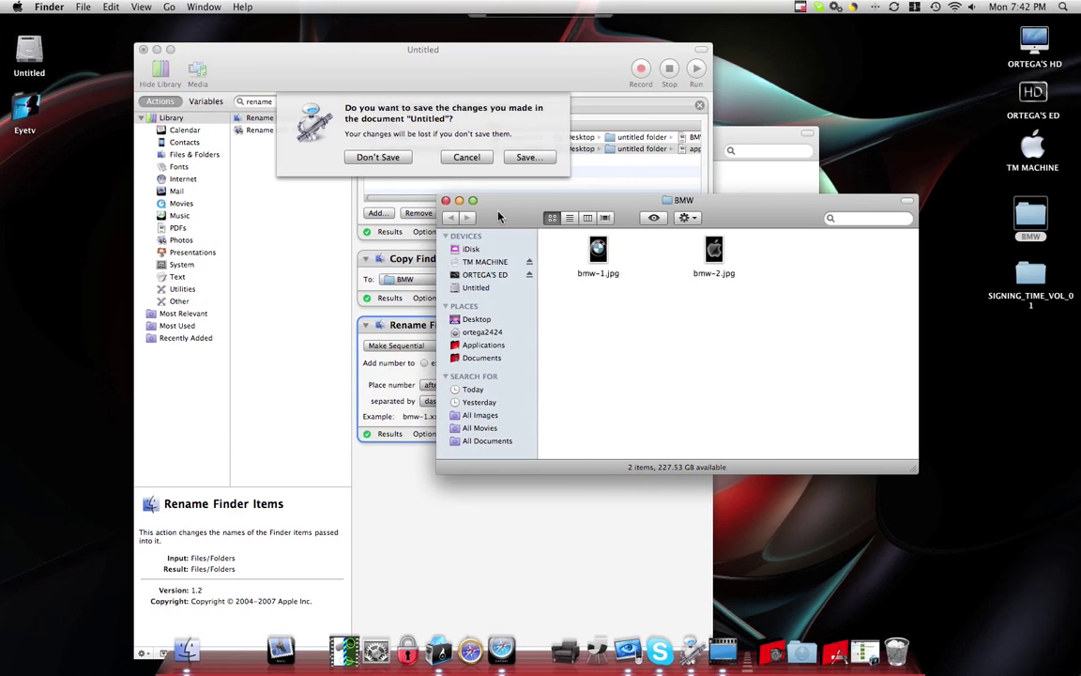
Close the BMW and untitled folder windows and discard the workflow without saving.
drag(498, 217, 583, 269)
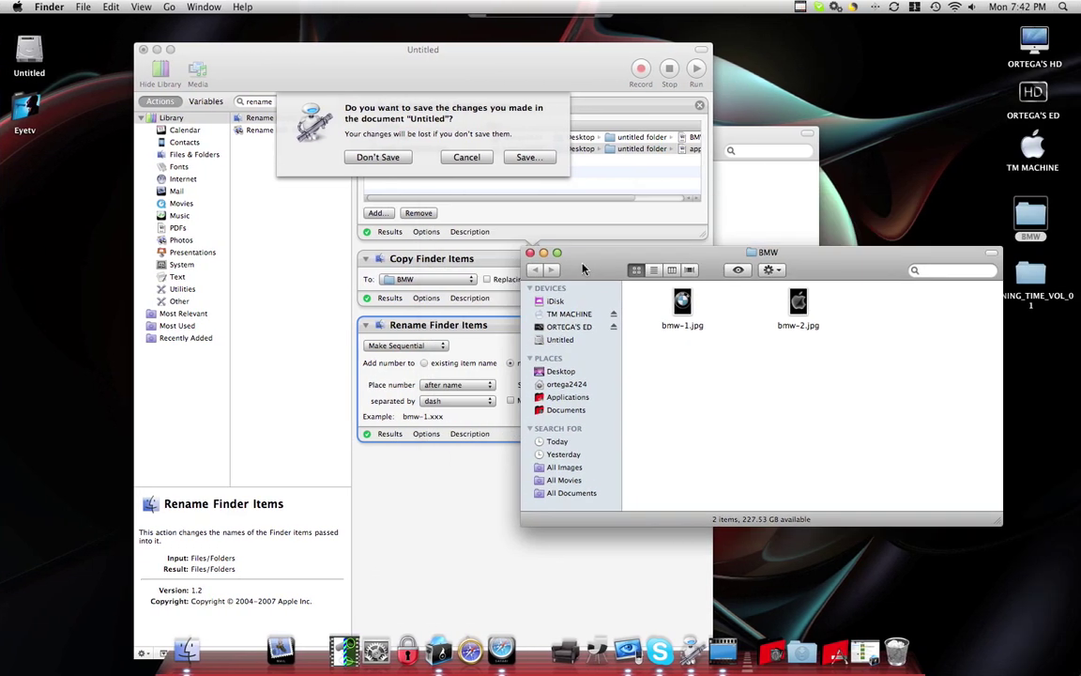
click(531, 253)
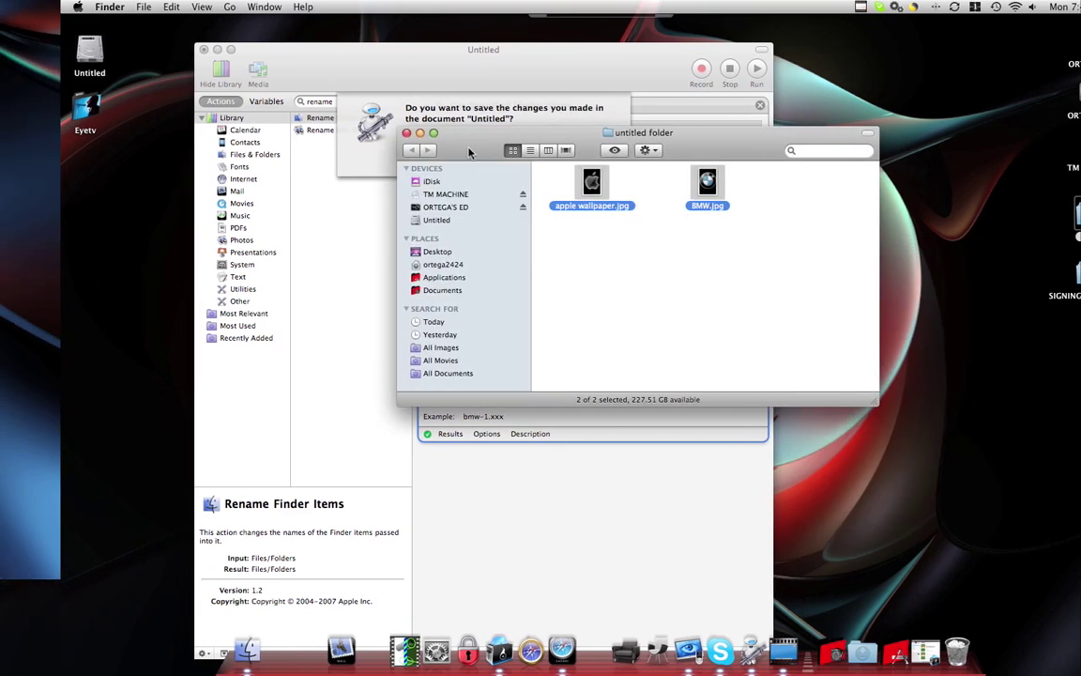
key(super+w)
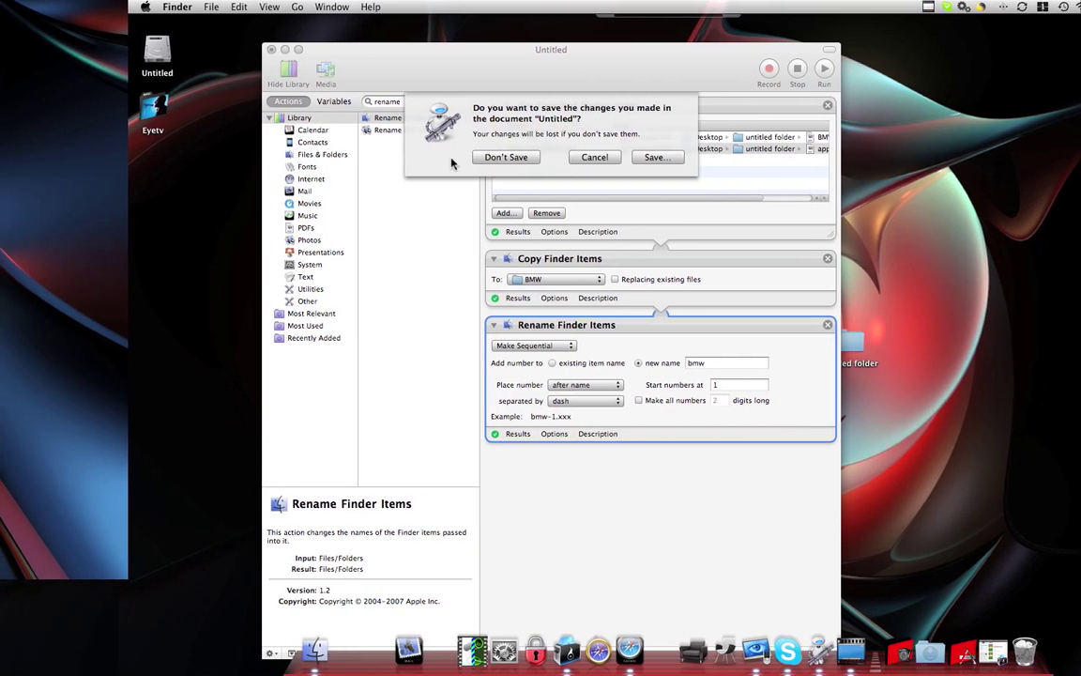
click(499, 158)
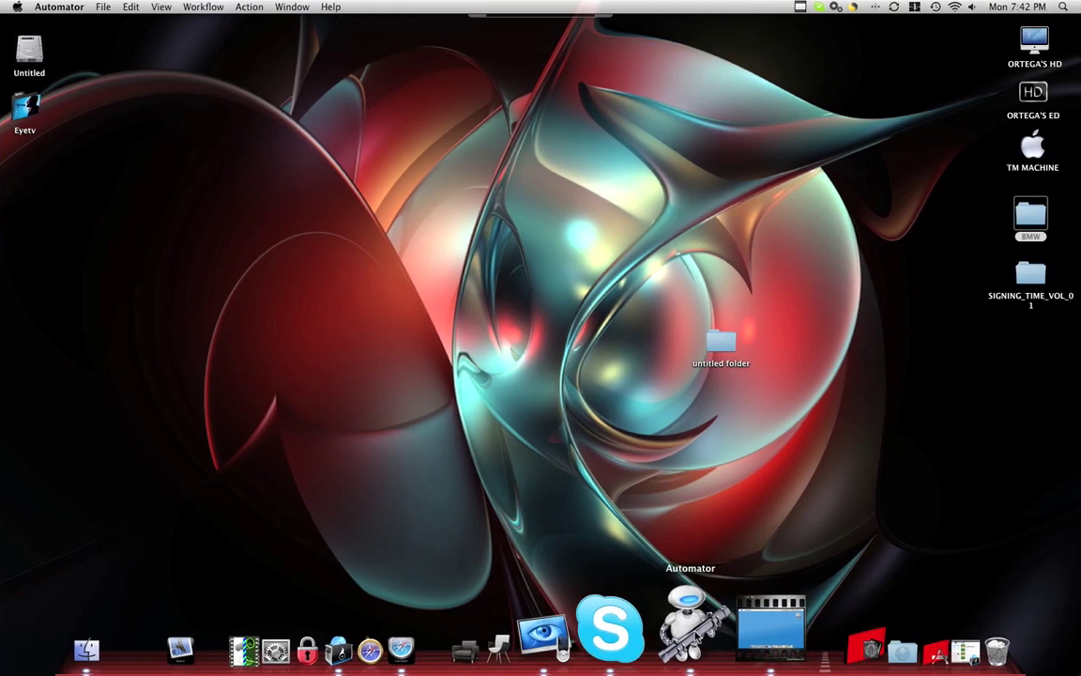
click(802, 649)
click(103, 6)
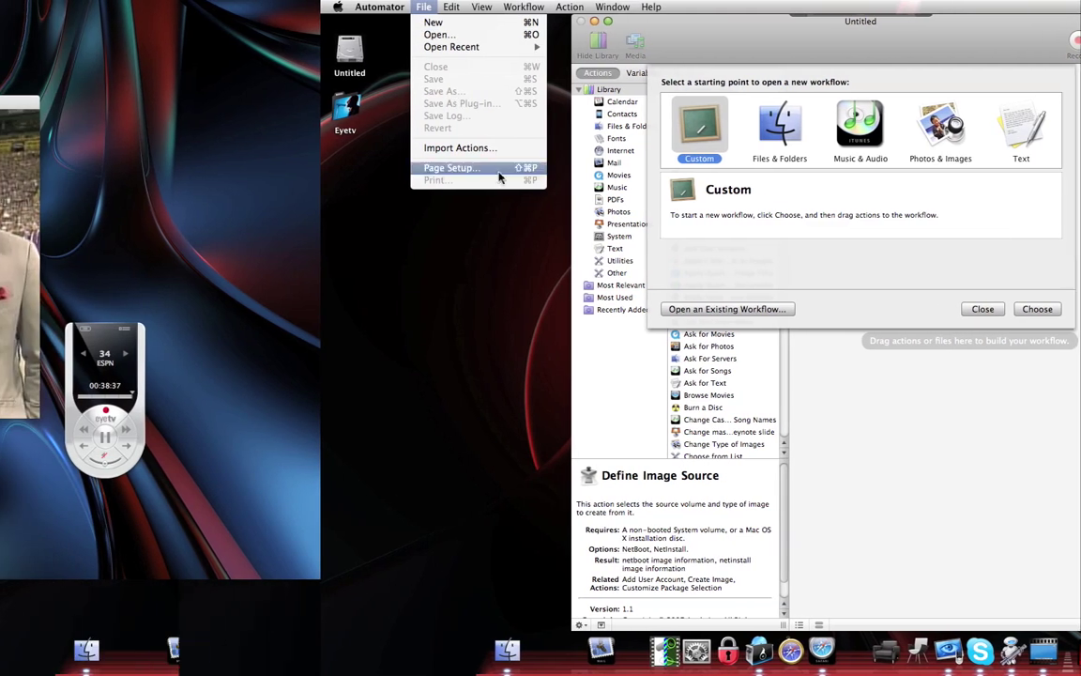
click(511, 245)
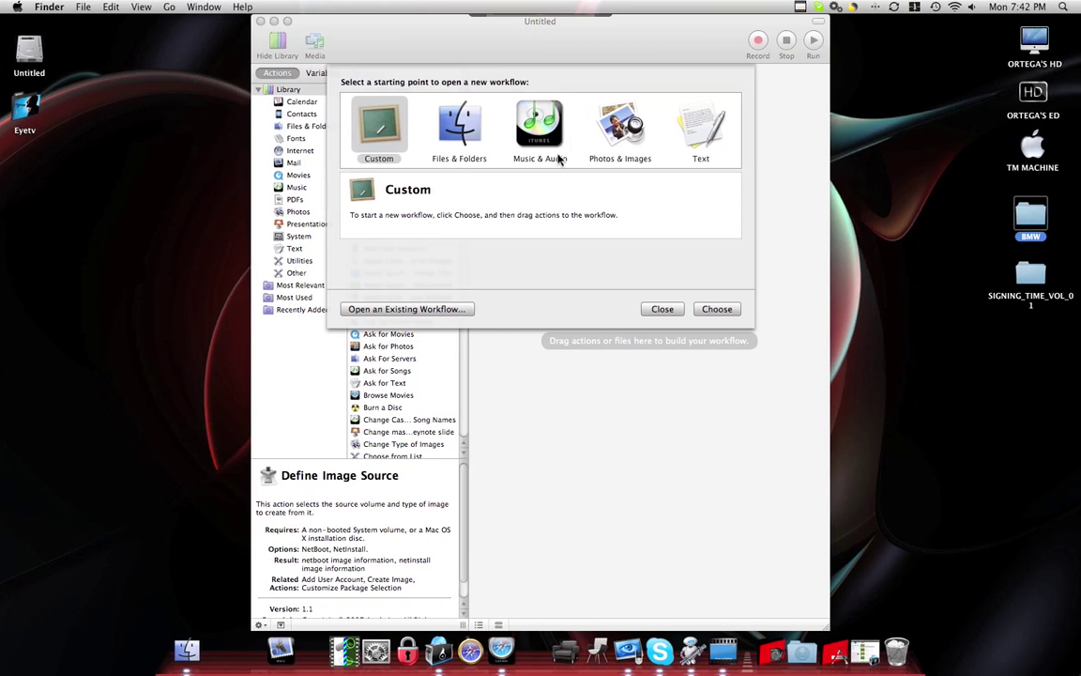
click(664, 310)
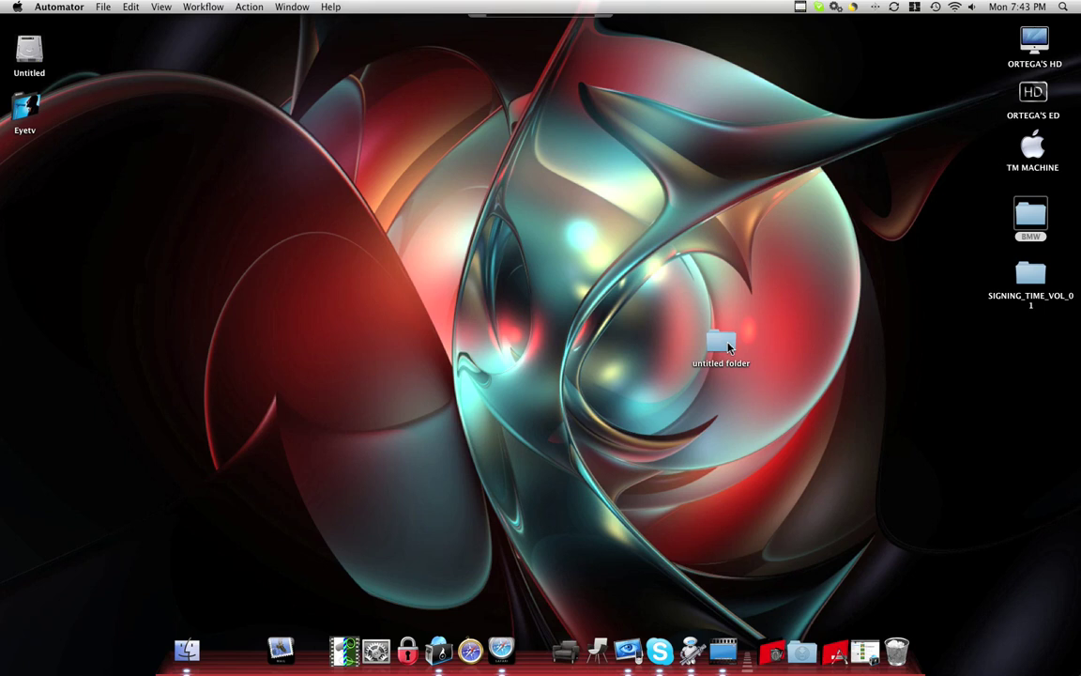
Drag the untitled folder lower on the desktop, beside the BMW folder.
drag(724, 349, 724, 432)
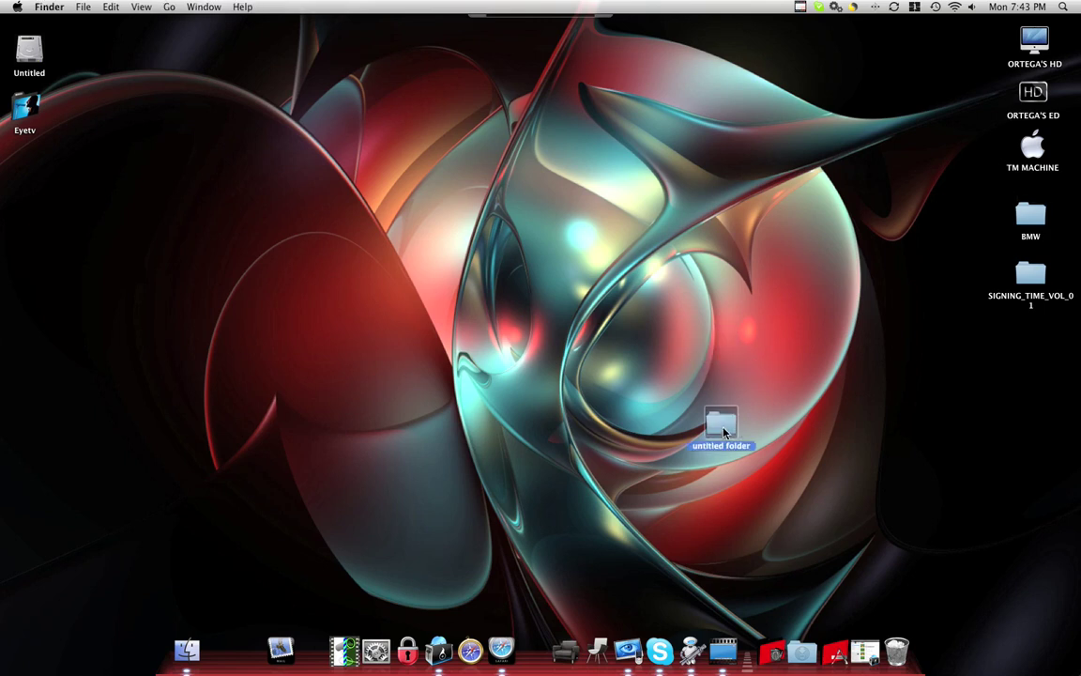